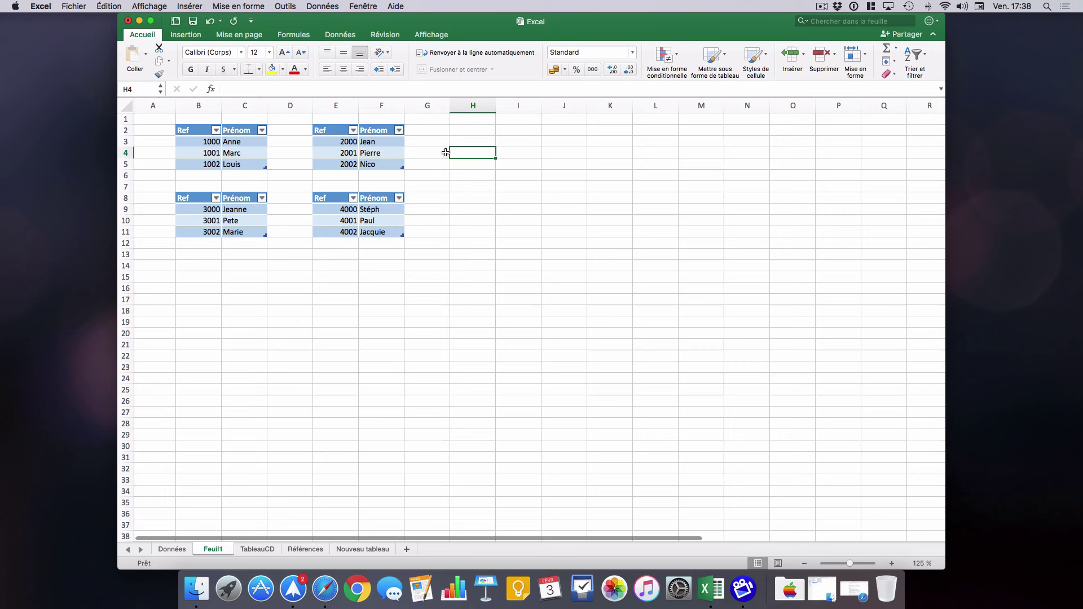
# - Enter =C4 in H4 so it shows Marc from the first table
pyautogui.write('=')
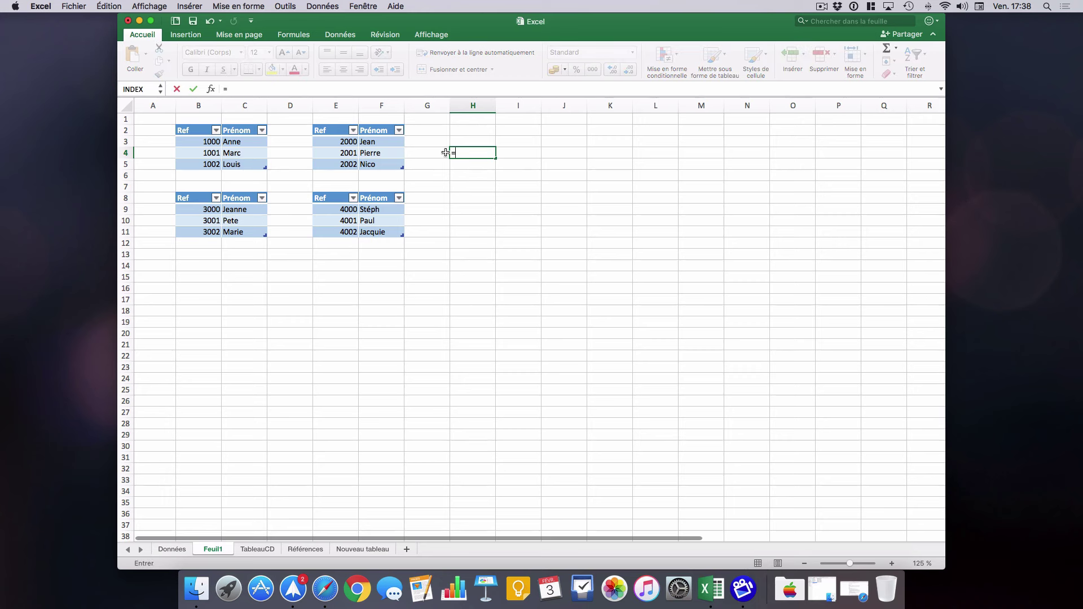
pyautogui.write('C4')
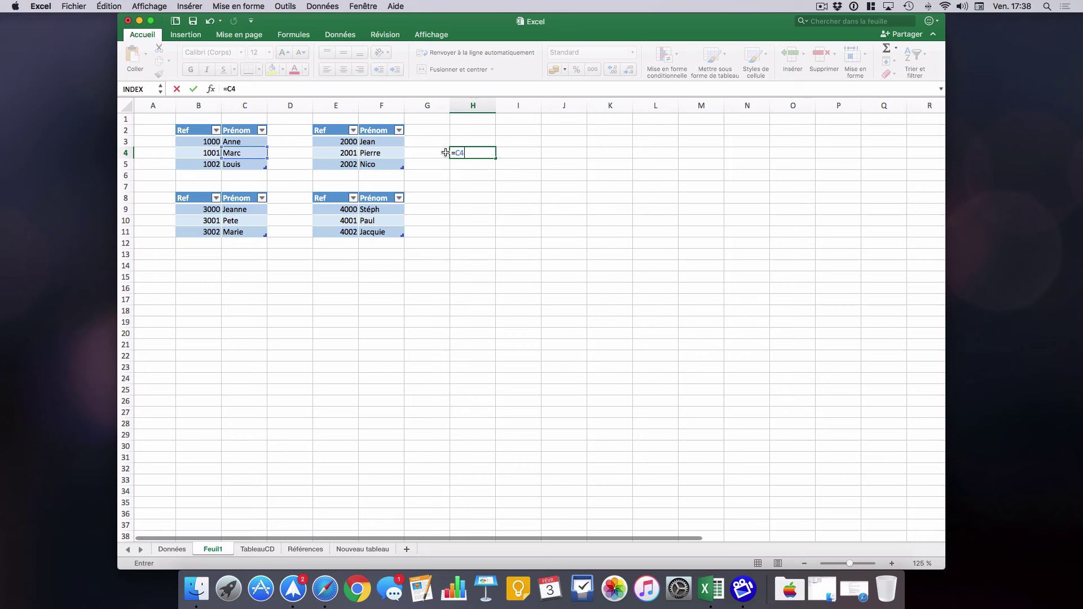
pyautogui.press('Return')
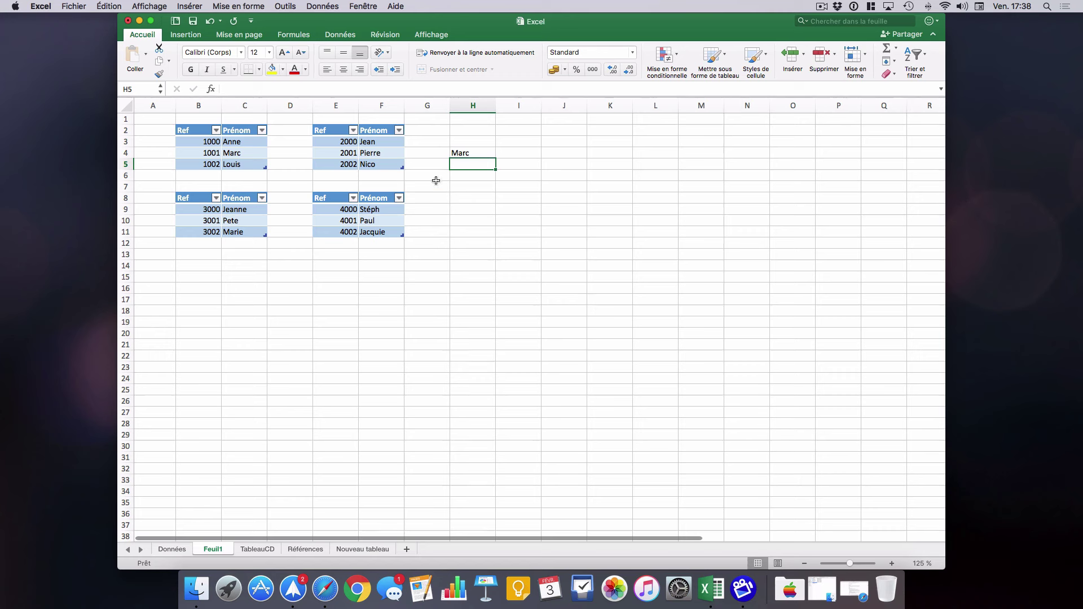
pyautogui.click(475, 187)
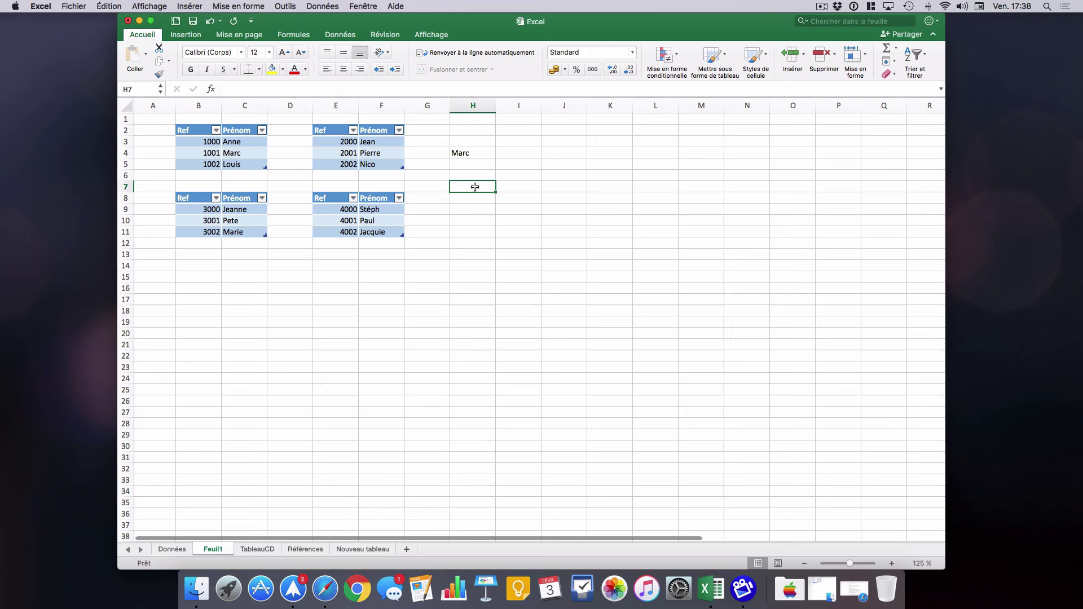
# - Put =INDEX(Tableau5[#Toutes];3;2) in H7, returning Marc from row 3, column 2
pyautogui.write('=')
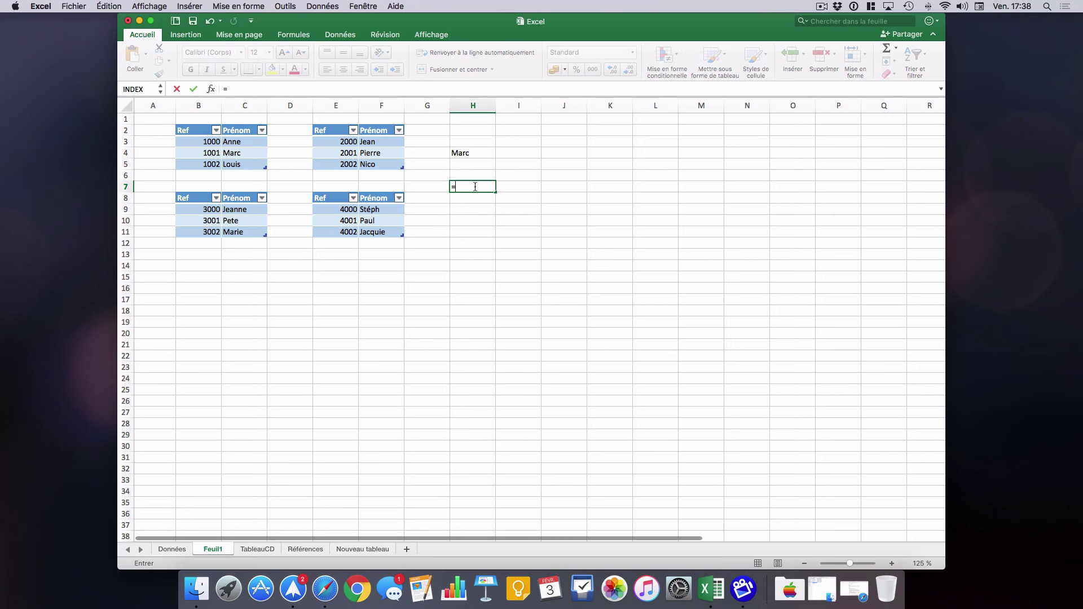
pyautogui.write('IND')
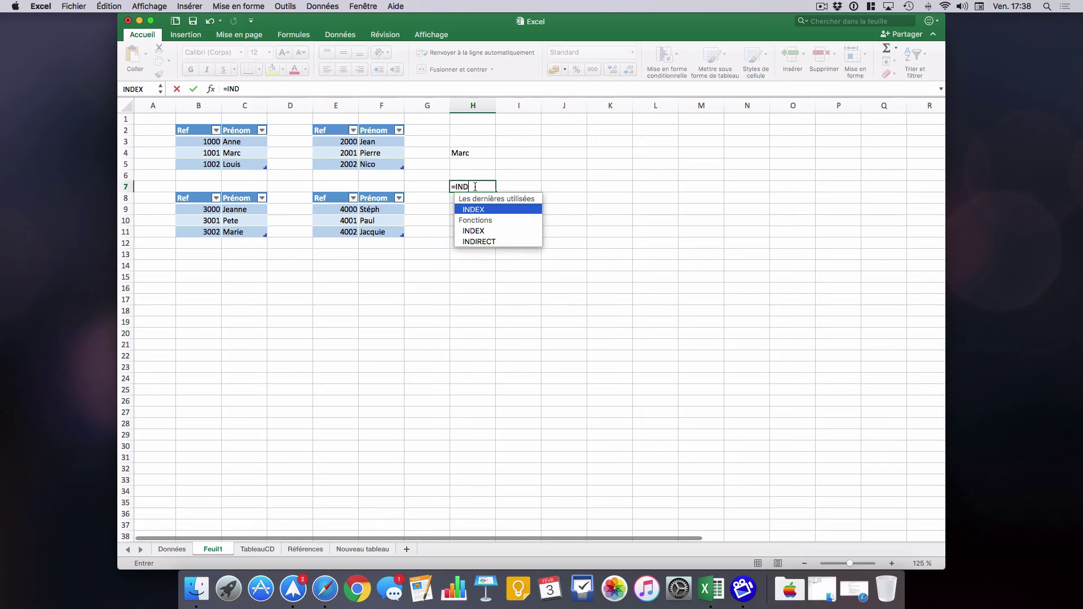
pyautogui.write('EX(')
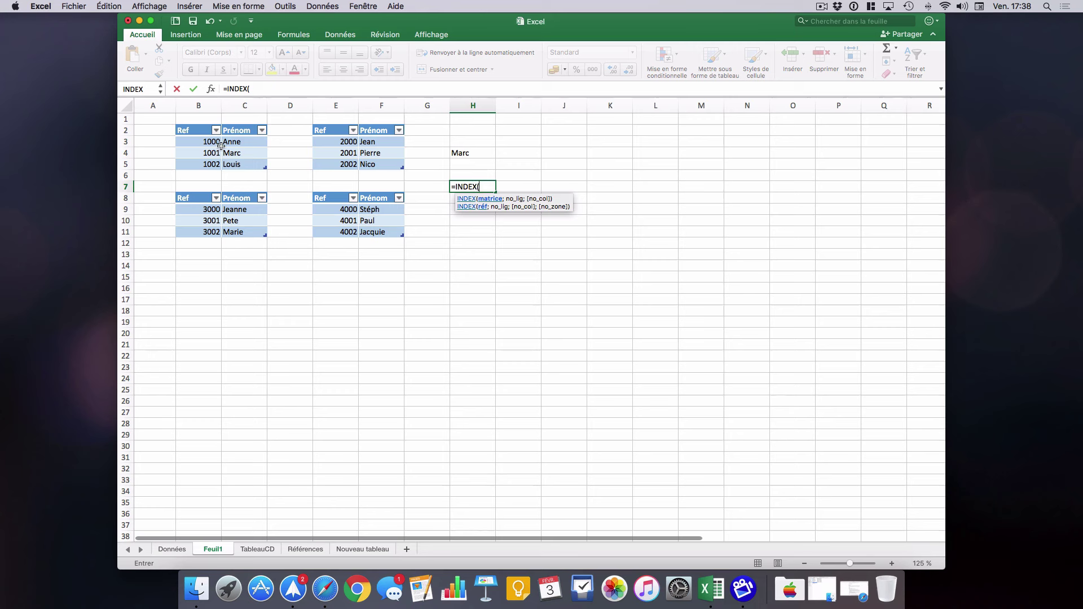
pyautogui.moveTo(192, 130)
pyautogui.mouseDown()
pyautogui.moveTo(241, 144)
pyautogui.moveTo(241, 164)
pyautogui.mouseUp()
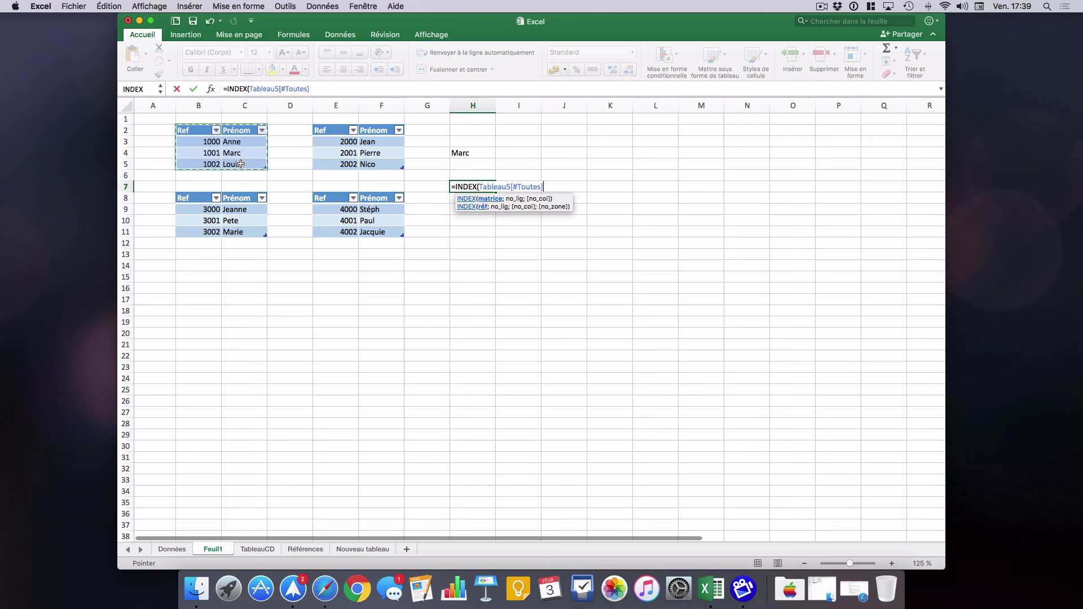
pyautogui.write(';')
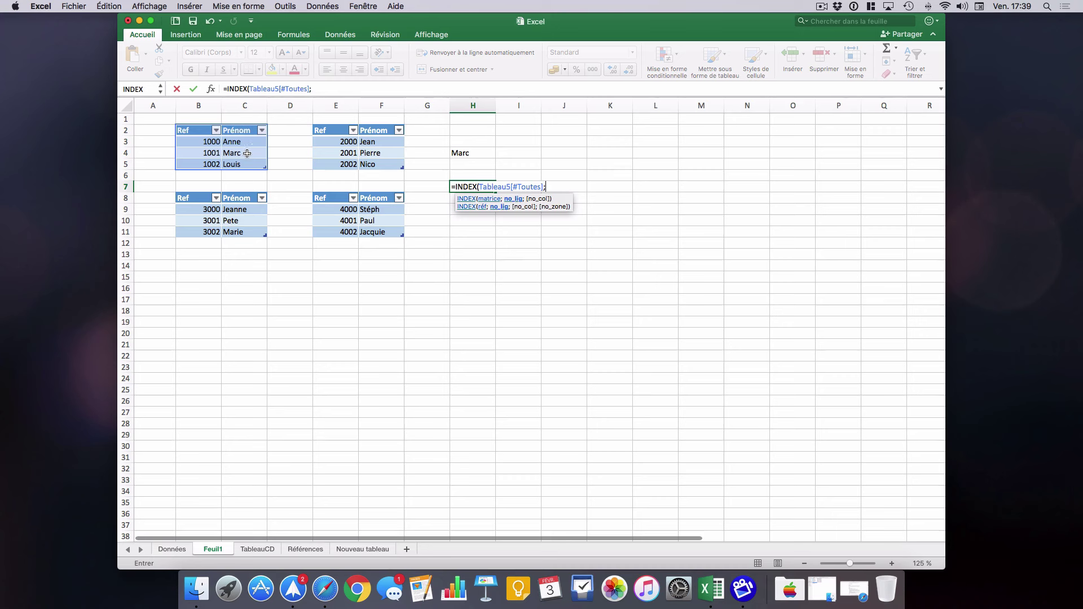
pyautogui.write('3')
pyautogui.write(';')
pyautogui.write('2')
pyautogui.write(')')
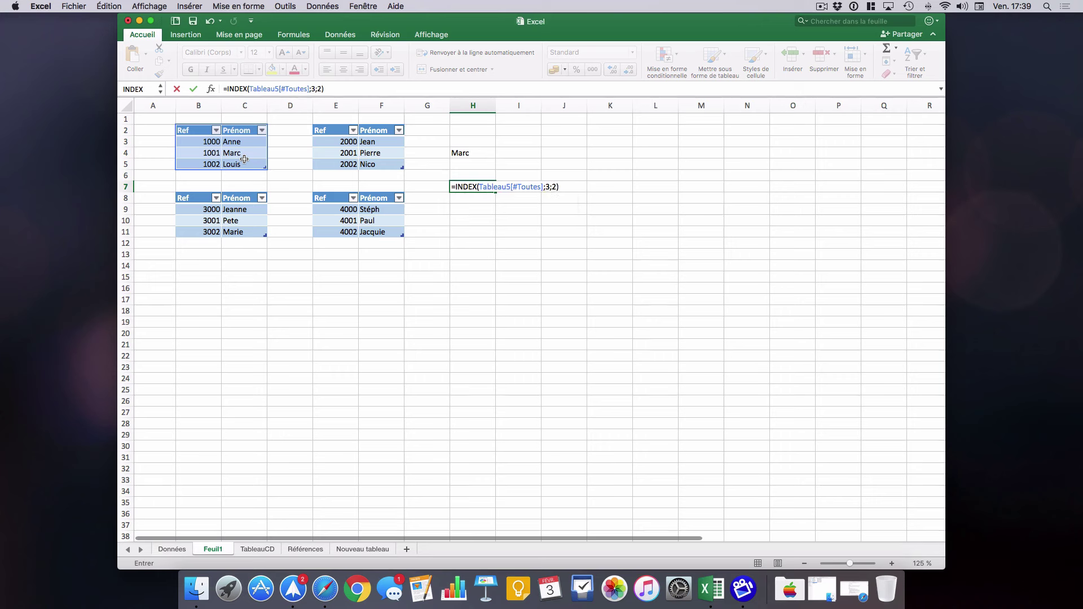
pyautogui.press('Return')
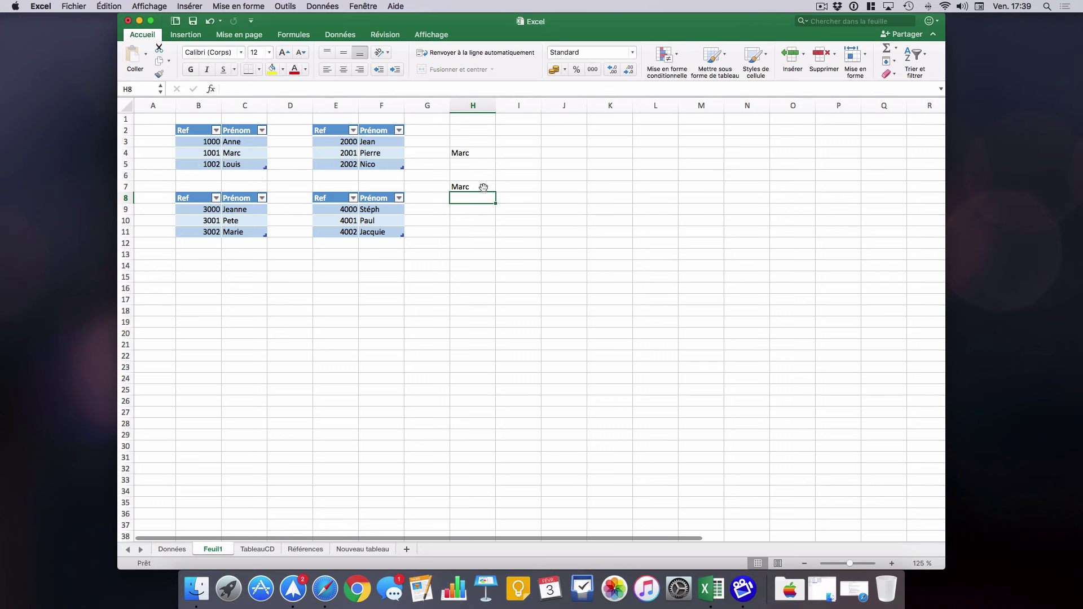
pyautogui.click(483, 187)
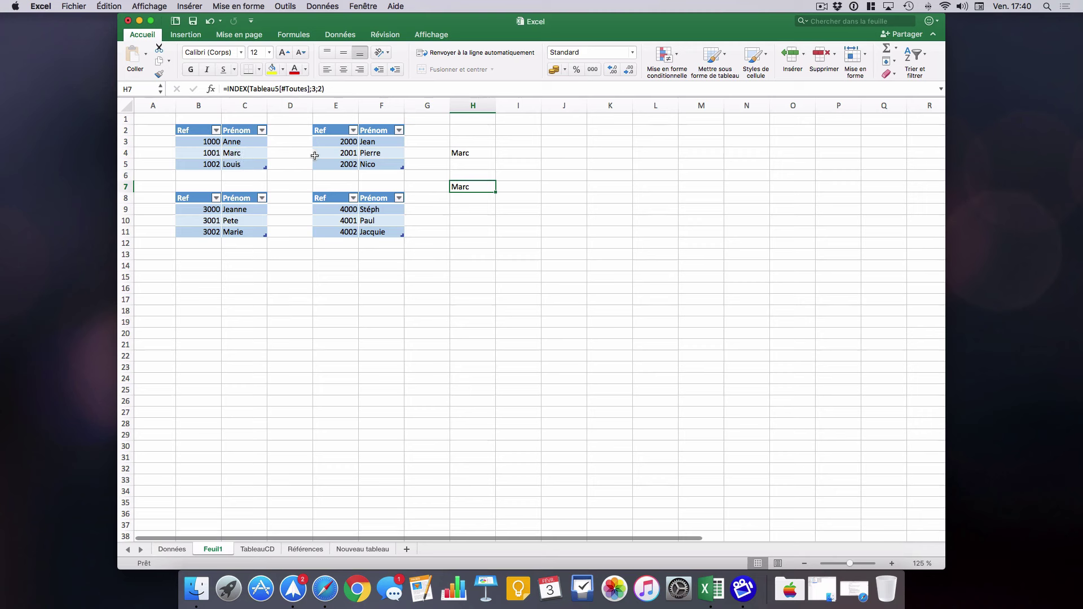
# - Extend H7's INDEX reference to the parenthesized multi-area Tableau5, Tableau7, Tableau6 and Tableau8
pyautogui.doubleClick(479, 187)
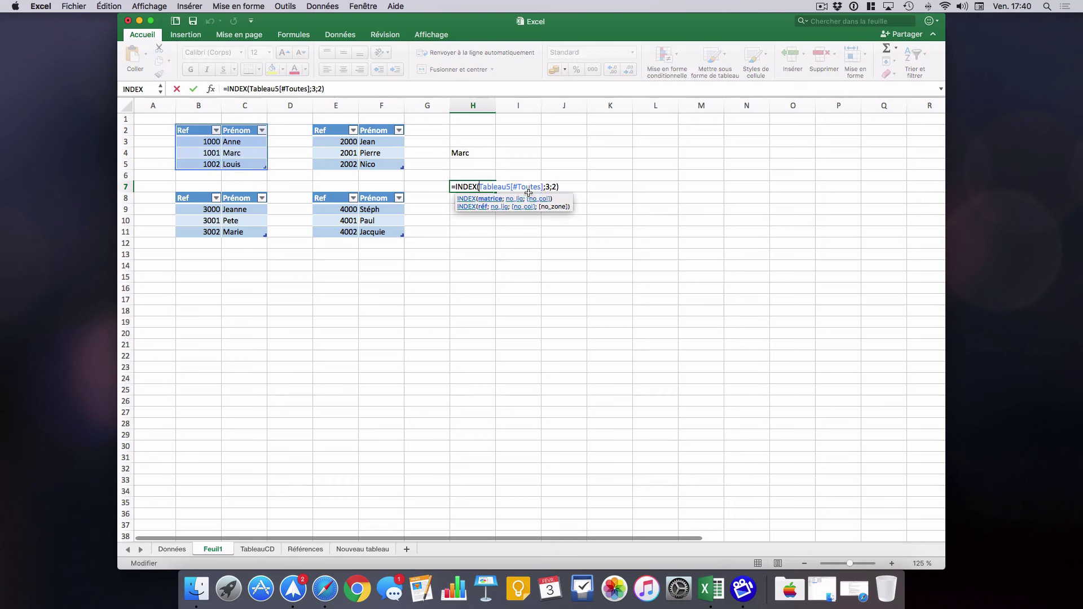
pyautogui.write('(')
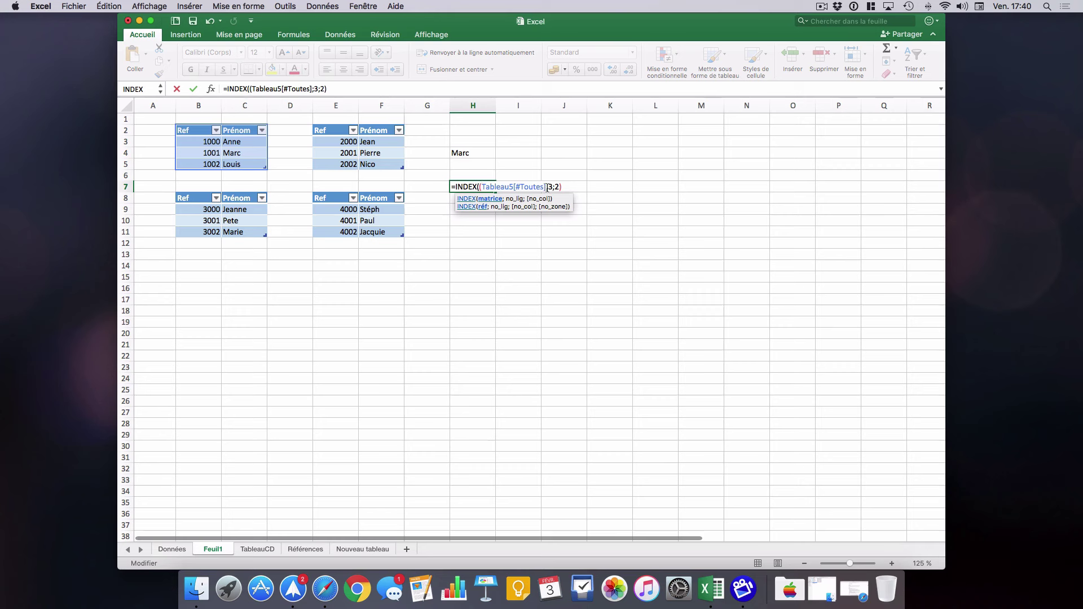
pyautogui.write(')')
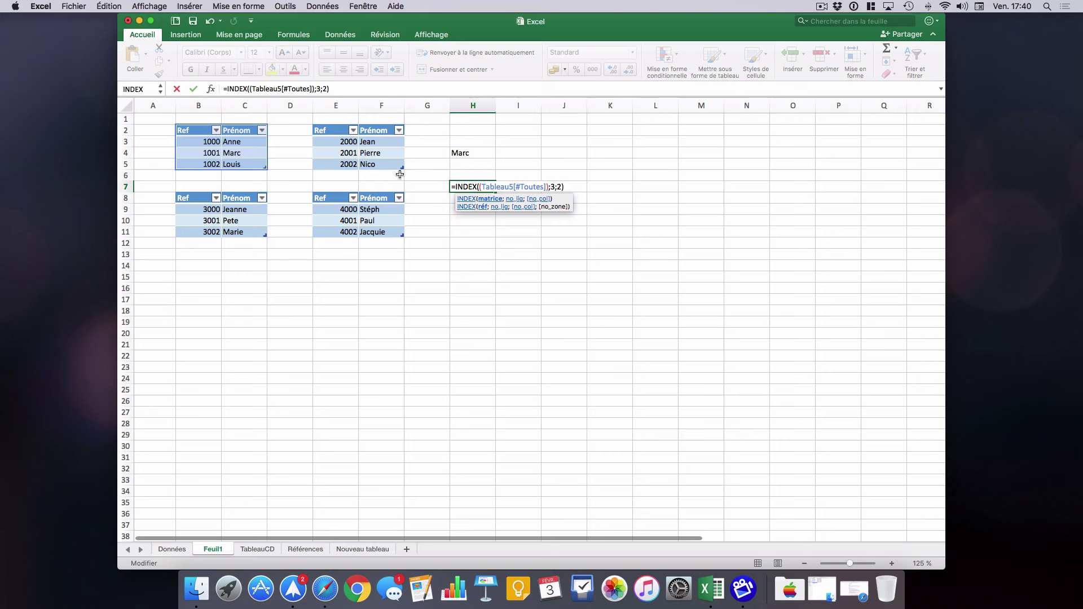
pyautogui.write(';')
pyautogui.moveTo(344, 130); pyautogui.dragTo(385, 165)
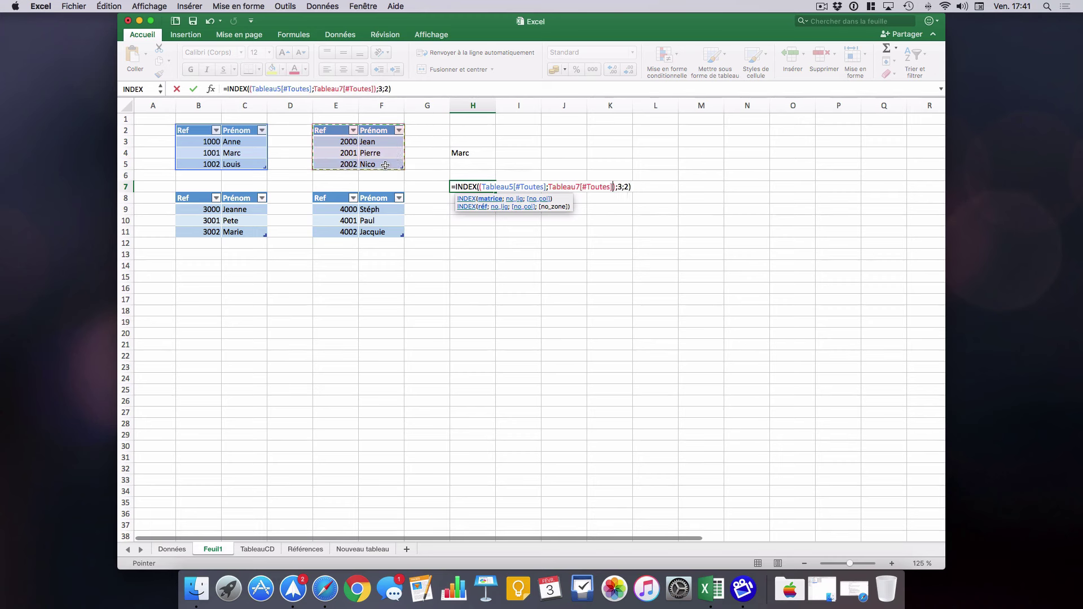
pyautogui.write(';')
pyautogui.moveTo(210, 202); pyautogui.dragTo(263, 233)
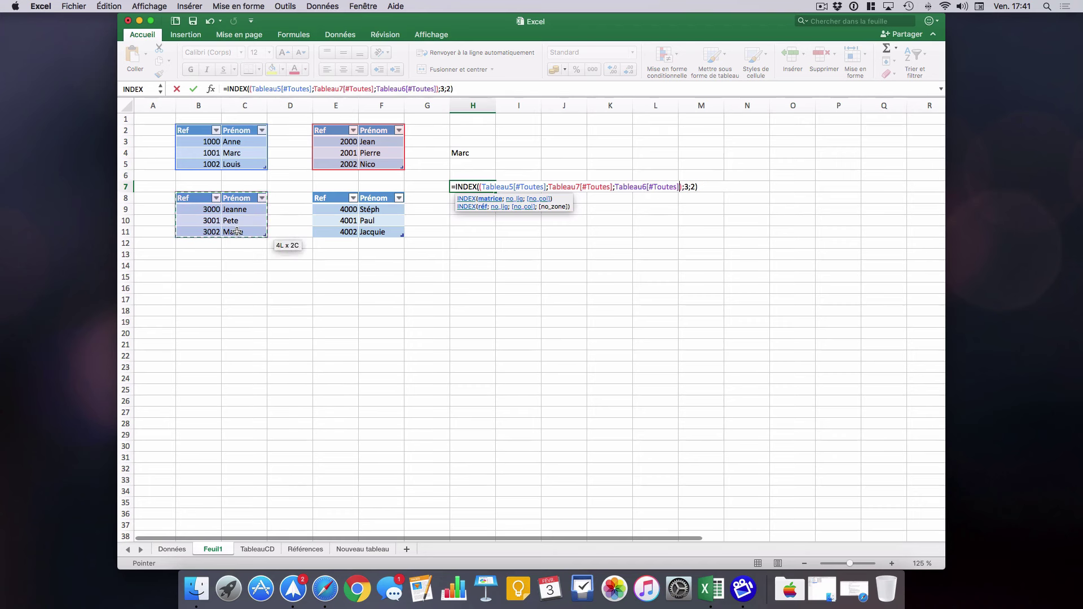
pyautogui.write(';')
pyautogui.moveTo(324, 198); pyautogui.dragTo(373, 231)
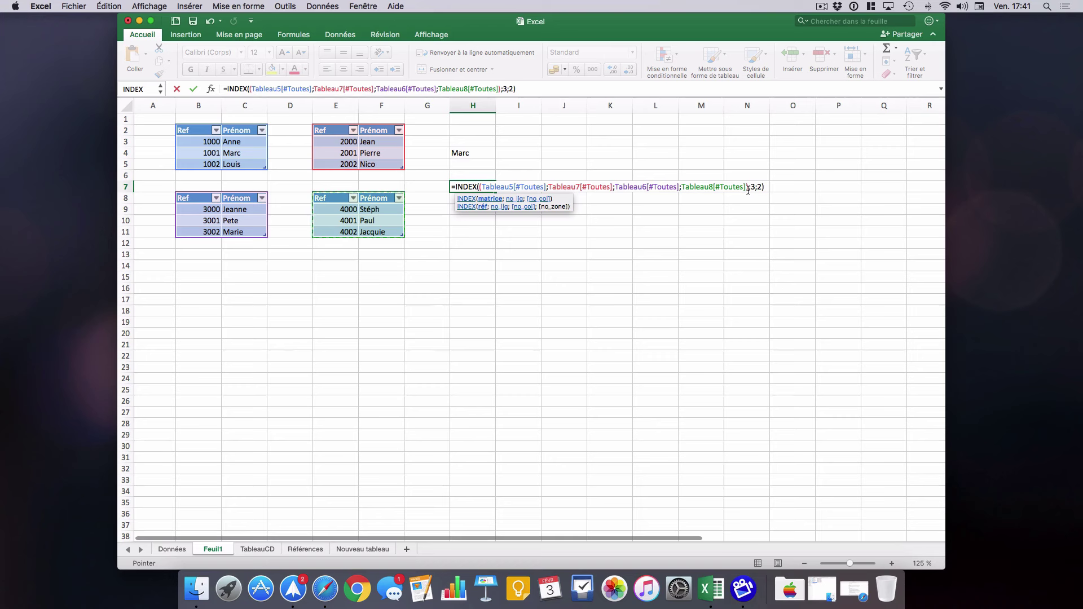
pyautogui.click(767, 189)
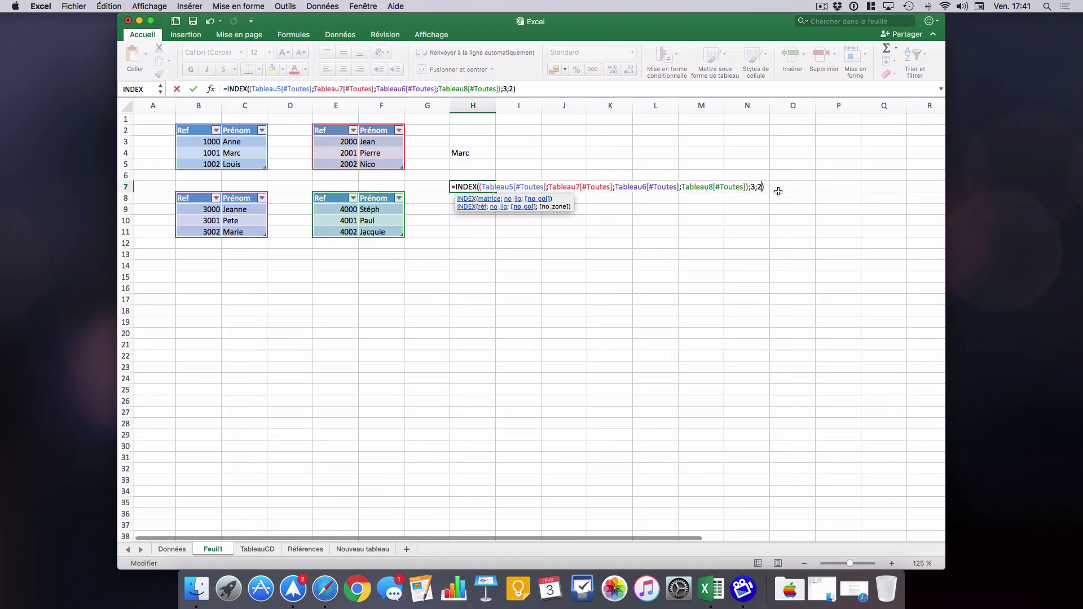
# - Add area number 4 to H7's INDEX formula so it returns Paul
pyautogui.write(';')
pyautogui.write('4')
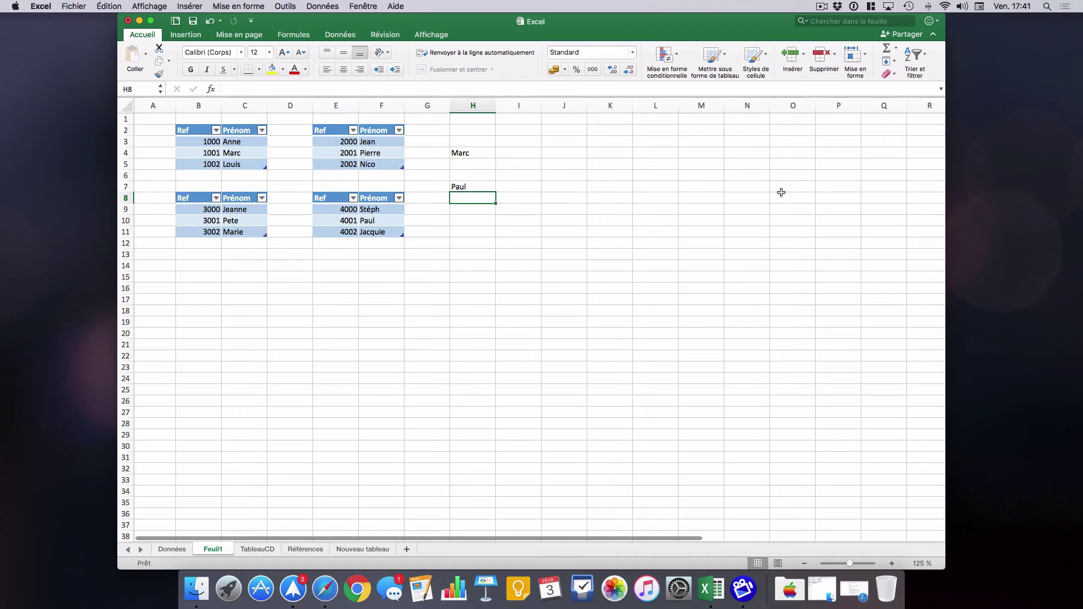
pyautogui.click(387, 221)
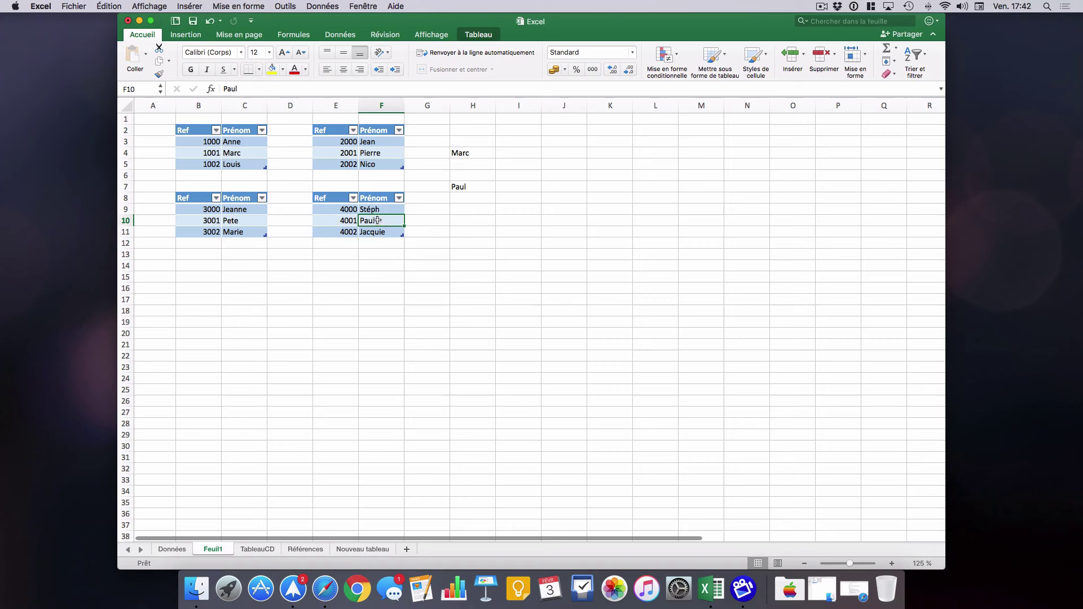
pyautogui.moveTo(337, 201); pyautogui.dragTo(381, 233)
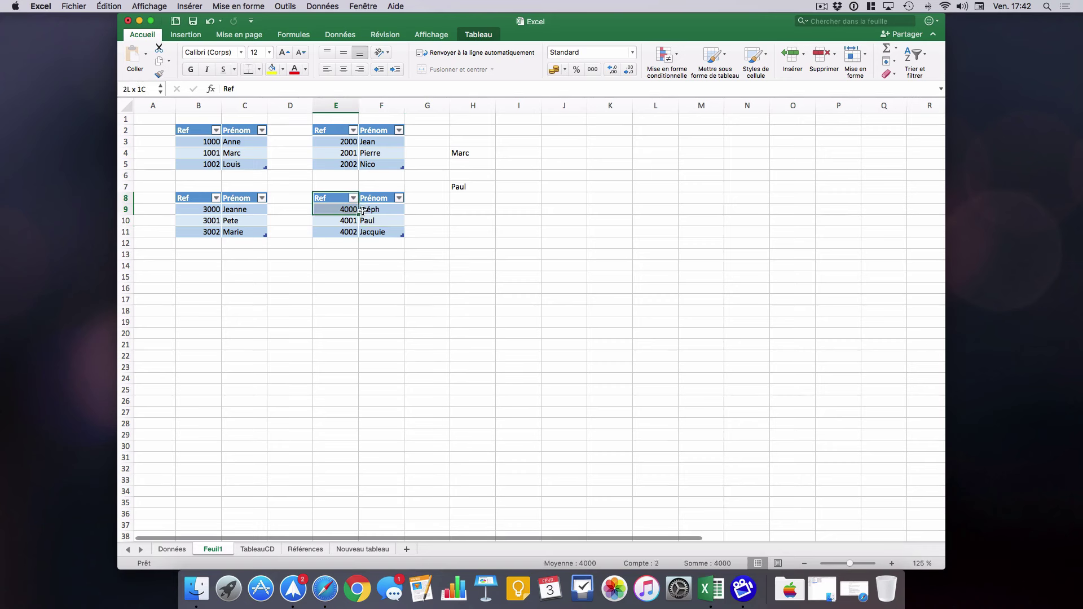
pyautogui.click(512, 232)
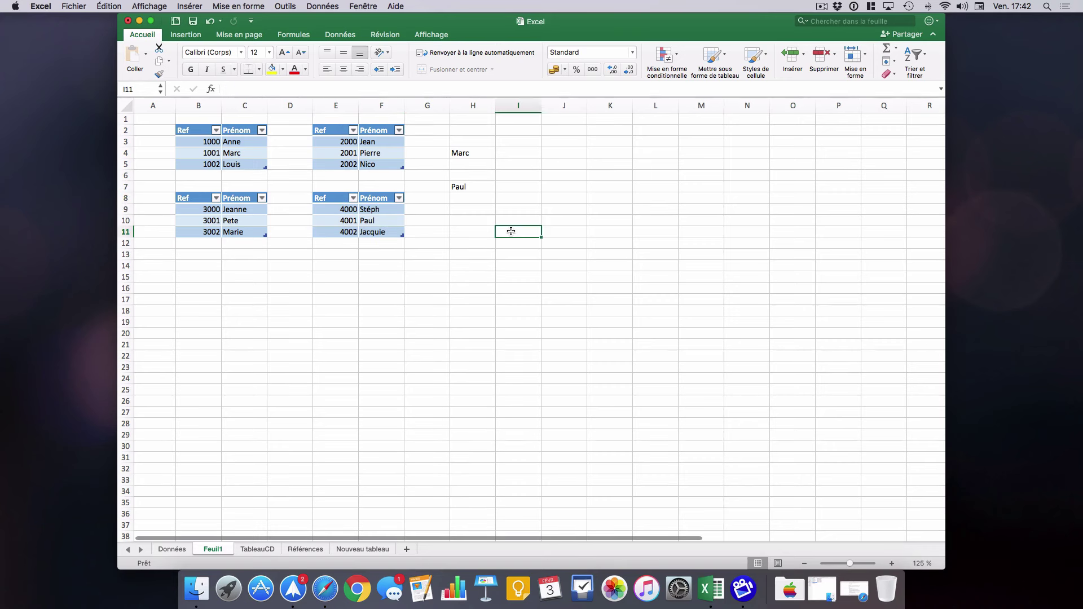